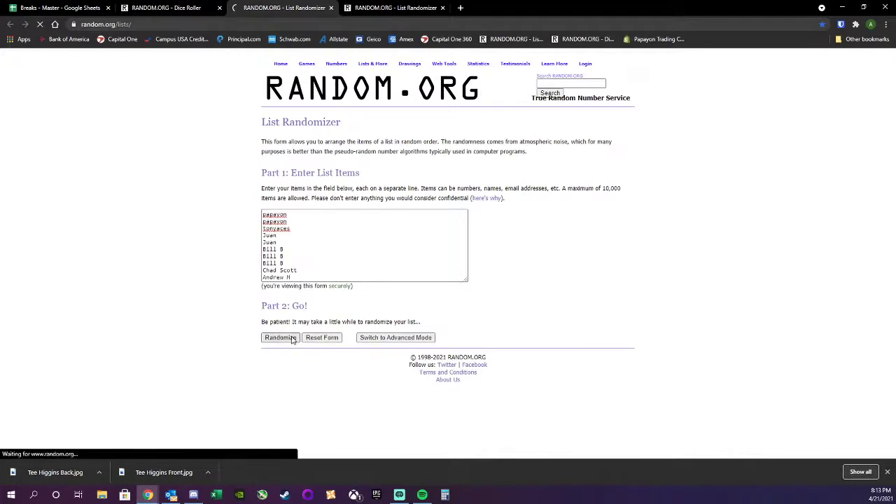
Keep randomizing the ten-entry participant list until it has been shuffled eight times, checking the count against the dice roll.
click(298, 280)
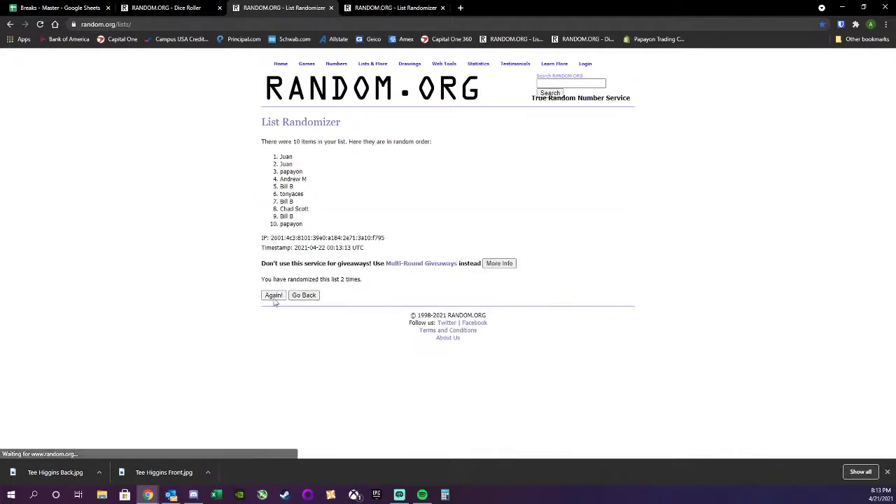
click(275, 297)
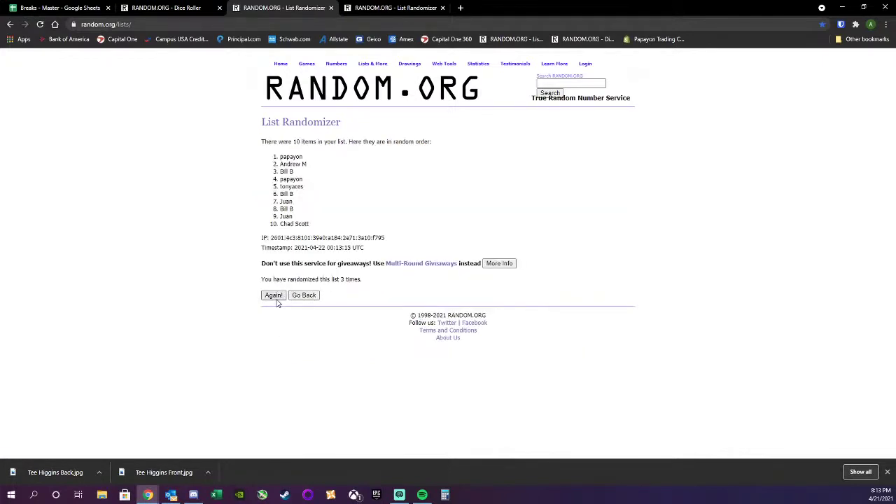
click(292, 298)
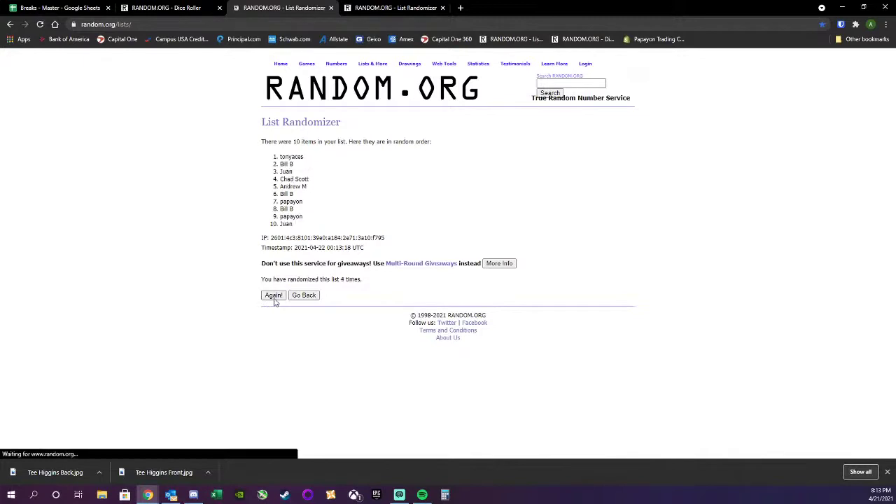
click(274, 298)
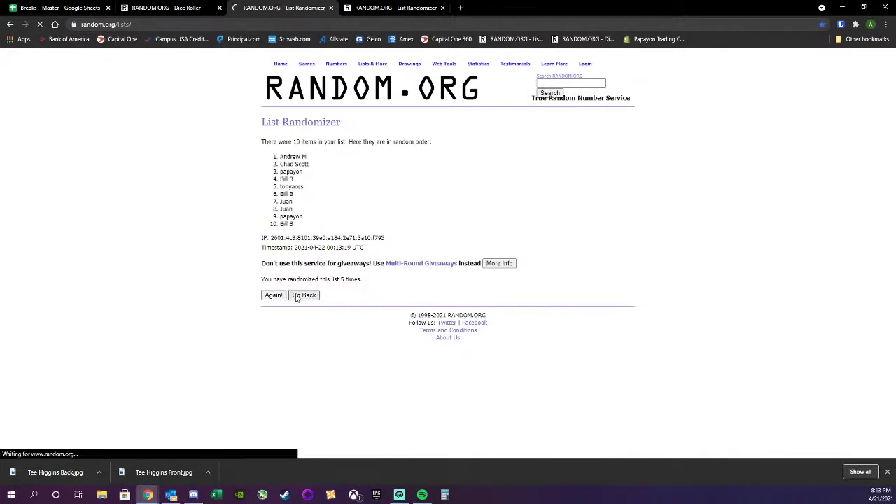
click(273, 295)
click(170, 8)
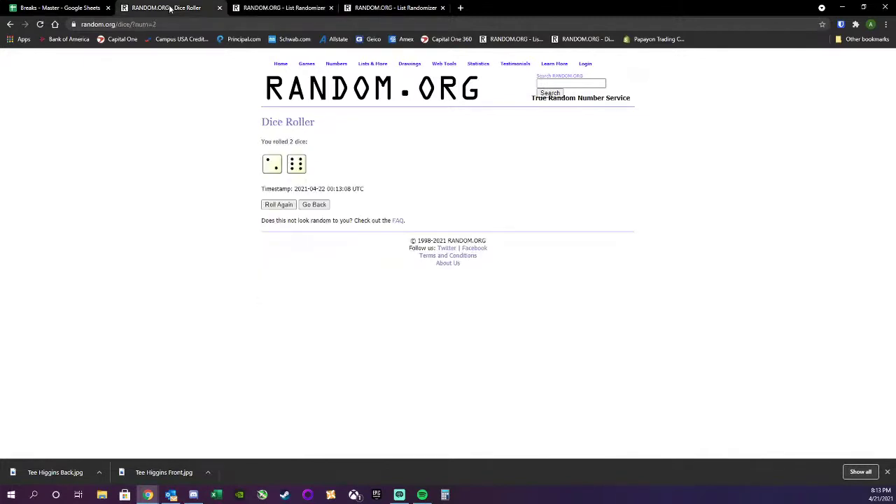
click(273, 8)
click(285, 297)
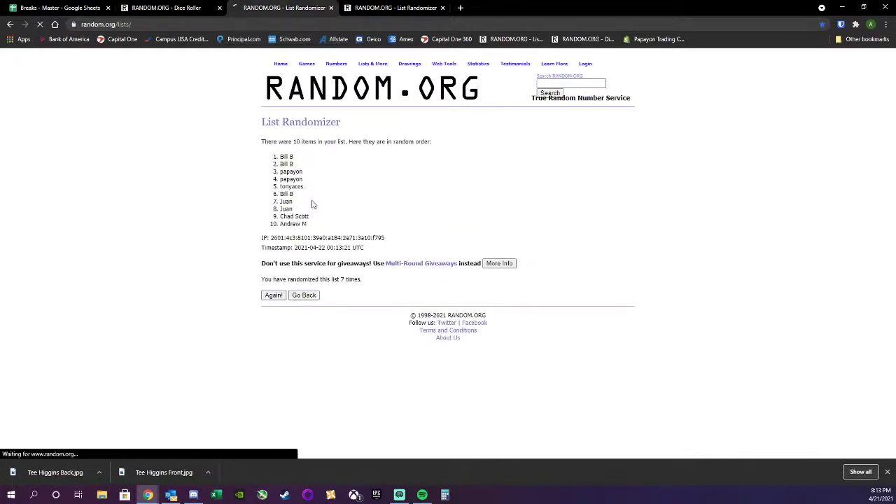
Copy the ten shuffled participant names and paste them into A1:A10 of the Breaks - Master spreadsheet.
drag(301, 226, 280, 156)
right_click(280, 156)
click(298, 168)
click(60, 7)
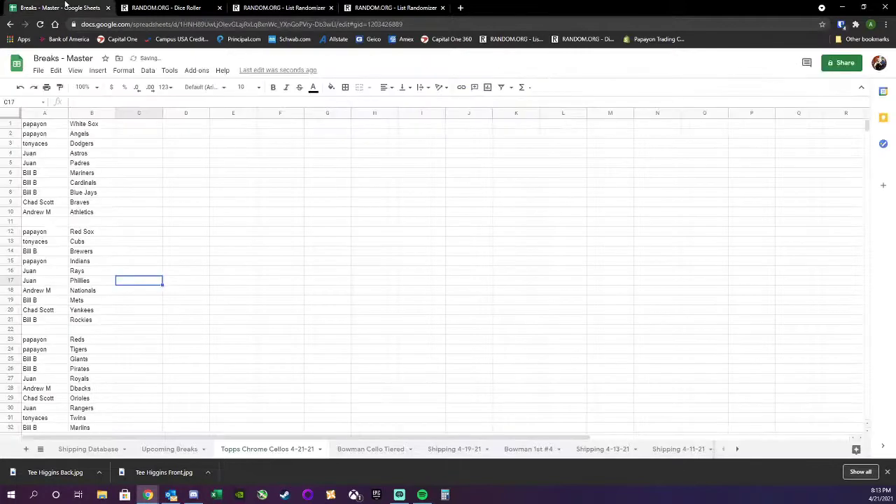
click(42, 123)
right_click(44, 119)
click(83, 152)
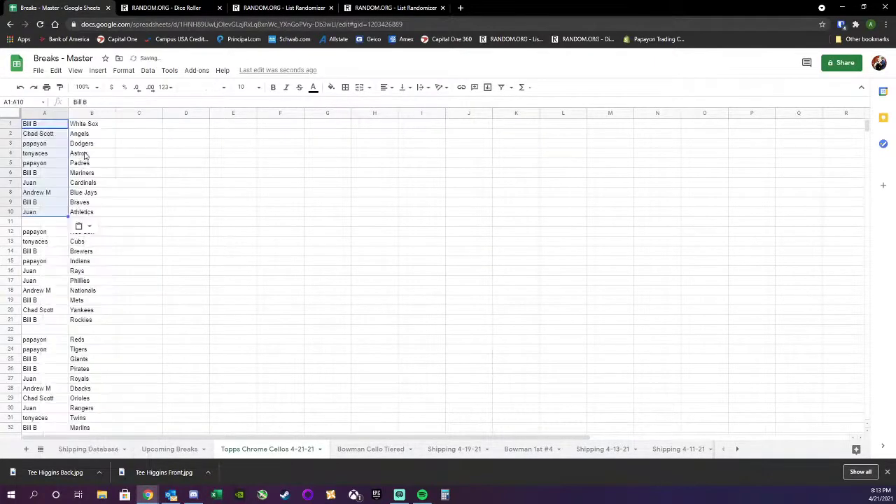
click(138, 172)
Return to the finished participant list in the List Randomizer and close that page.
click(166, 8)
click(283, 7)
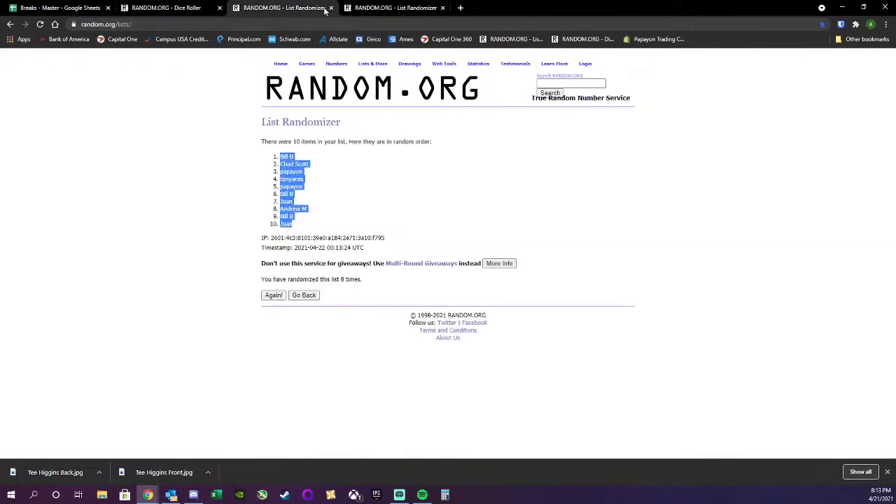
click(330, 8)
Roll the two dice again for the team list's shuffle count and close the Dice Roller page.
click(171, 10)
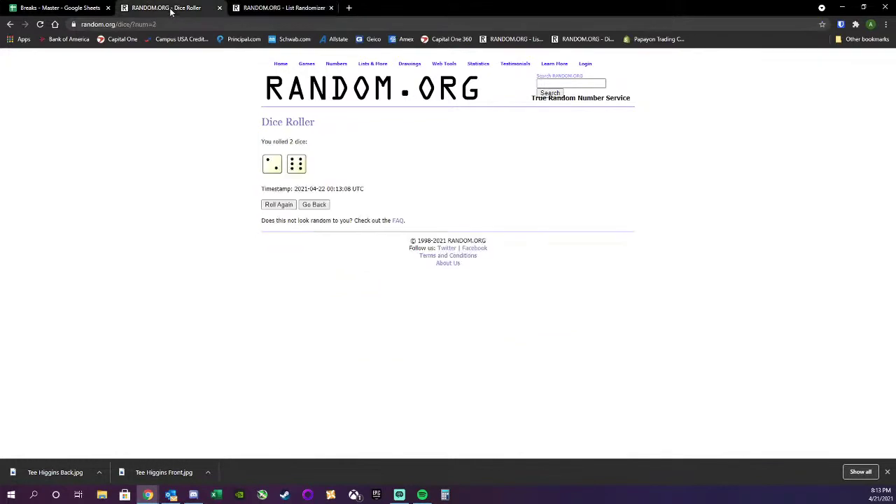
click(275, 204)
click(290, 8)
click(219, 8)
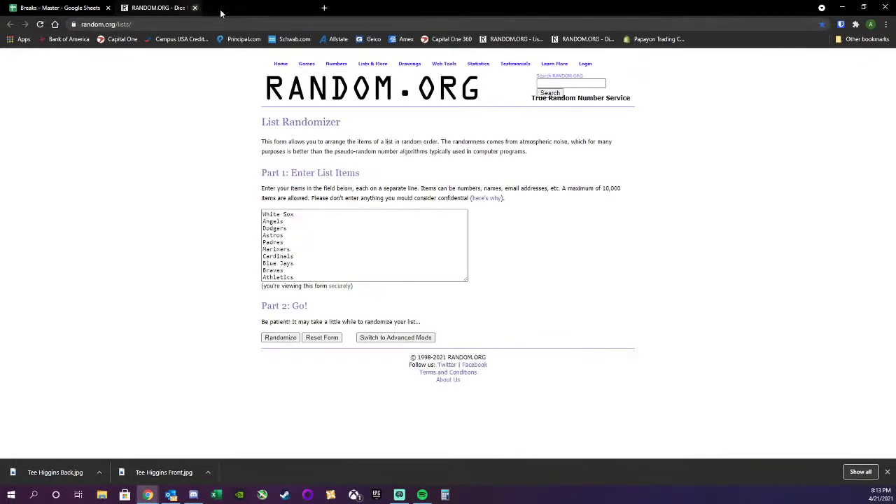
Randomize the list of ten baseball teams, repeating until it has been shuffled six times.
click(289, 338)
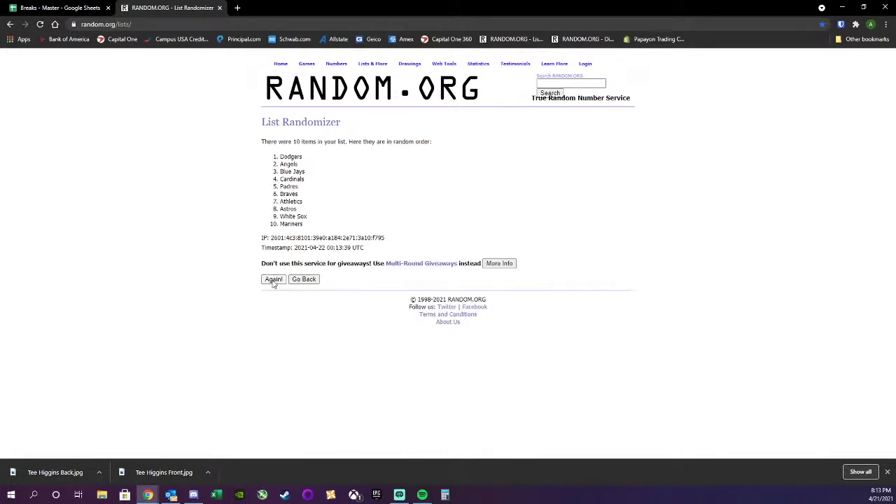
click(273, 280)
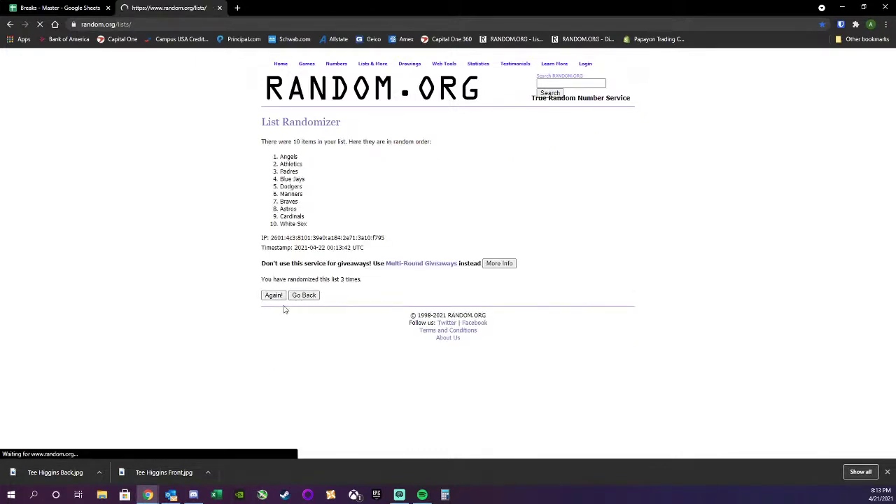
click(271, 296)
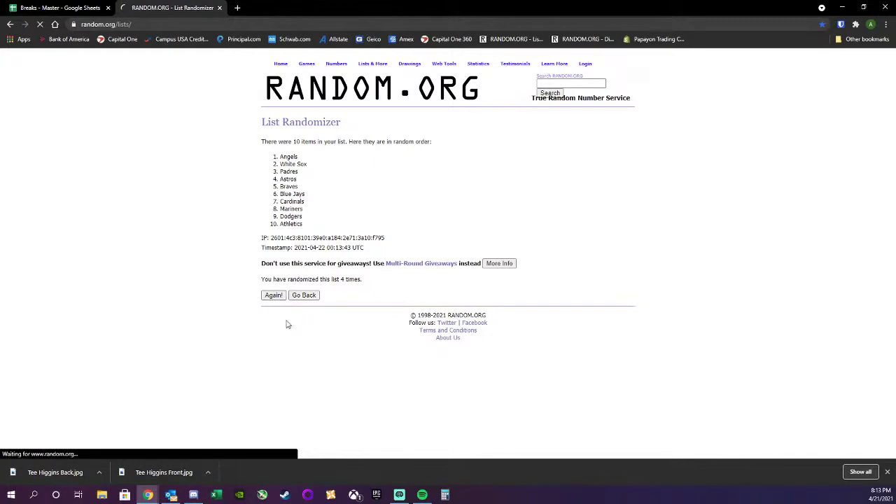
click(84, 7)
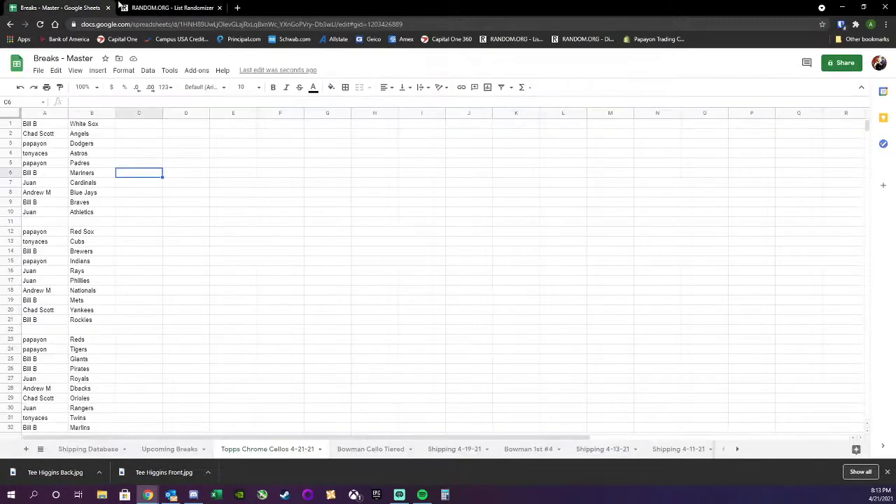
click(136, 7)
click(273, 295)
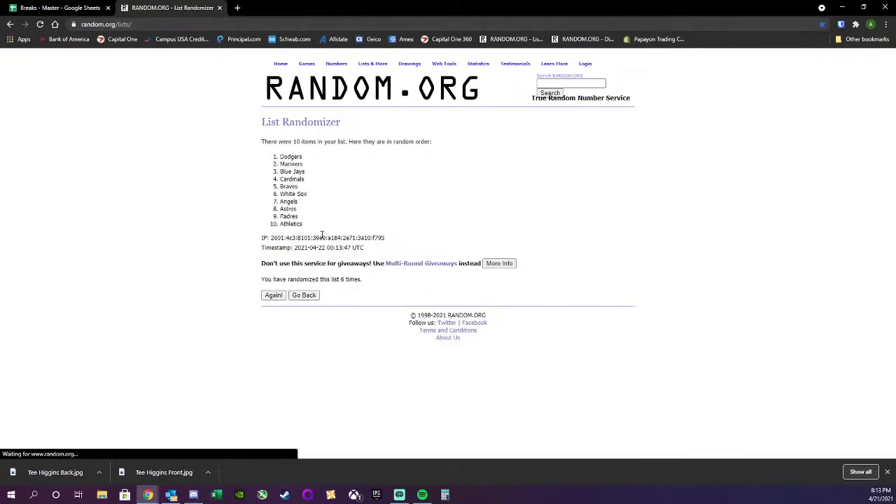
Copy the ten shuffled team names and paste them into B1:B10 beside the participants in the Breaks - Master spreadsheet.
drag(320, 237, 308, 187)
click(318, 217)
drag(316, 228, 280, 156)
right_click(281, 165)
click(308, 174)
click(59, 7)
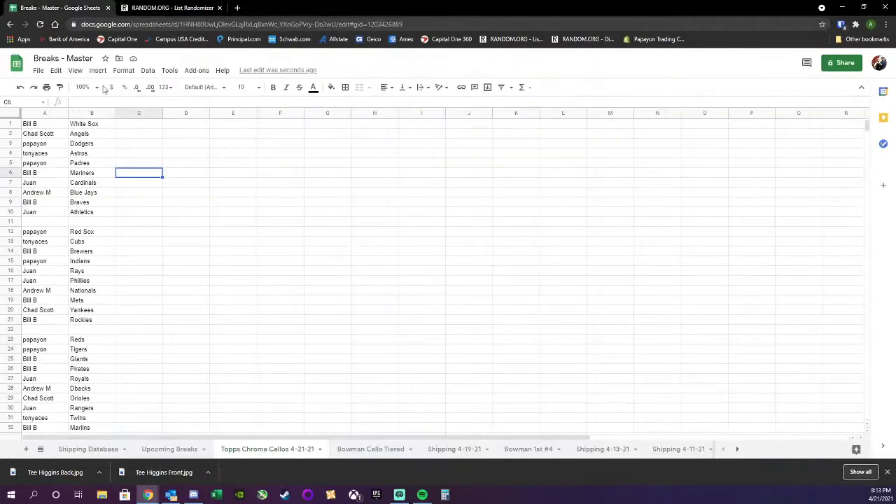
right_click(84, 120)
click(116, 160)
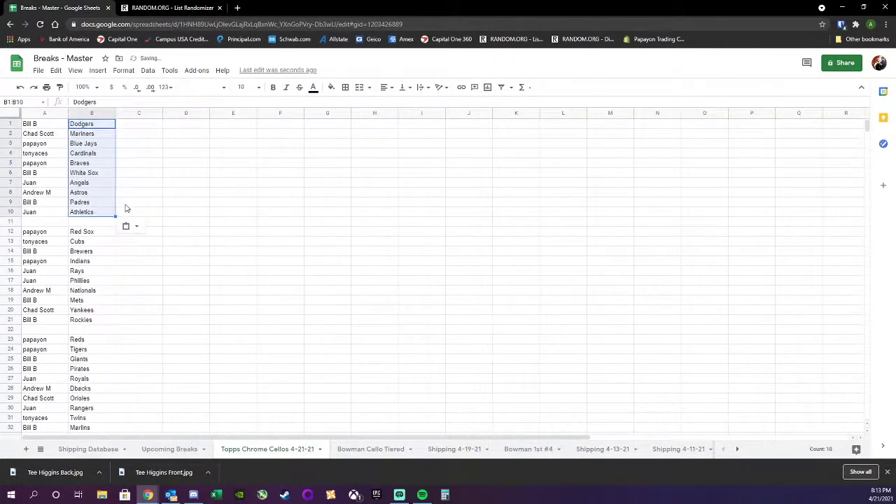
click(126, 210)
Delete the two blank separator rows between the three groups of participants and teams.
right_click(9, 223)
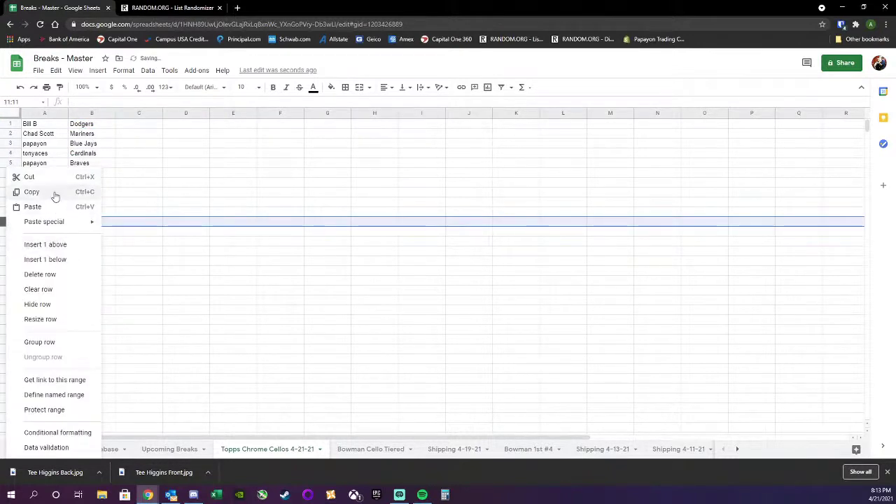
click(40, 275)
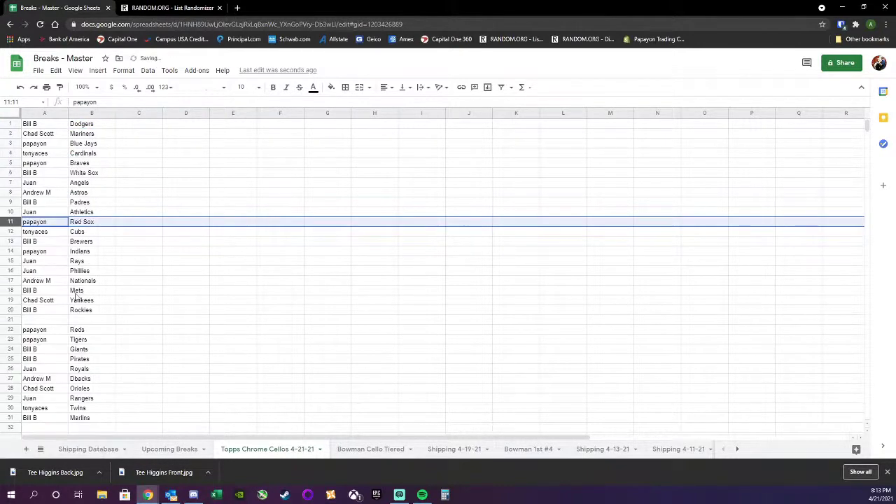
right_click(14, 320)
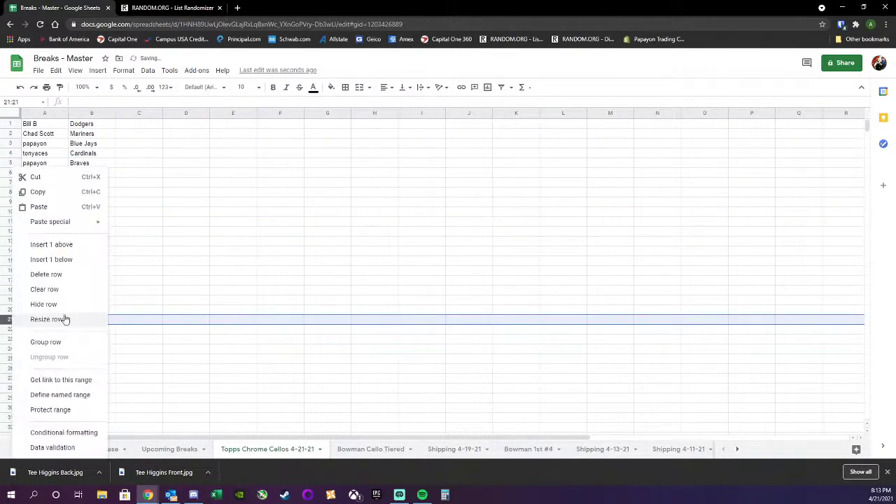
click(67, 275)
Sort the sheet A → Z by the participant names in column A.
right_click(63, 113)
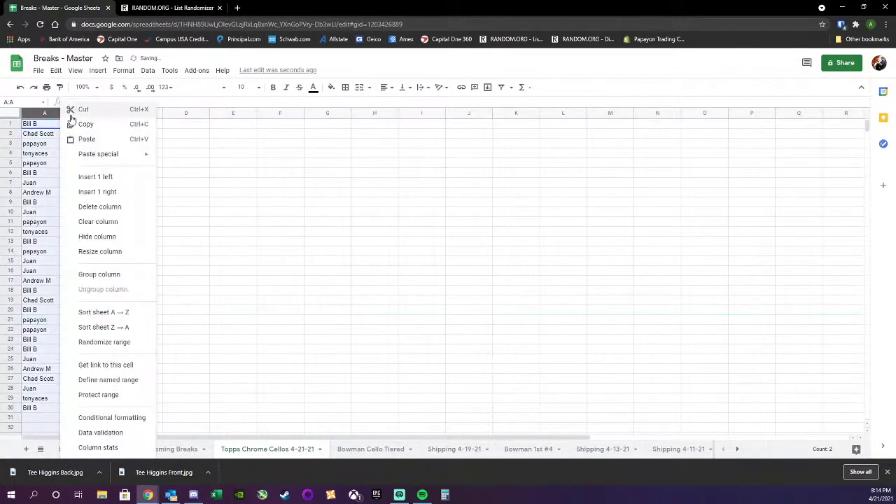
click(104, 312)
click(138, 251)
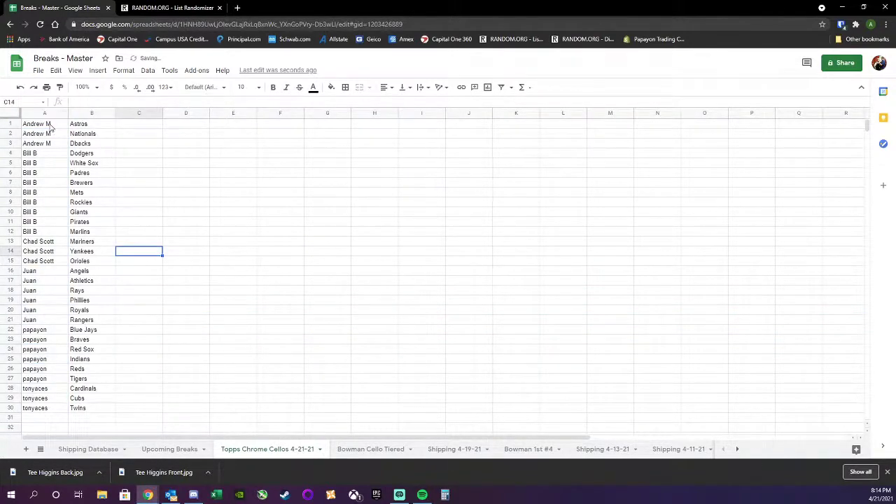
Format the participant and team list in A1:B30 as bold with font size 12.
drag(49, 126, 110, 409)
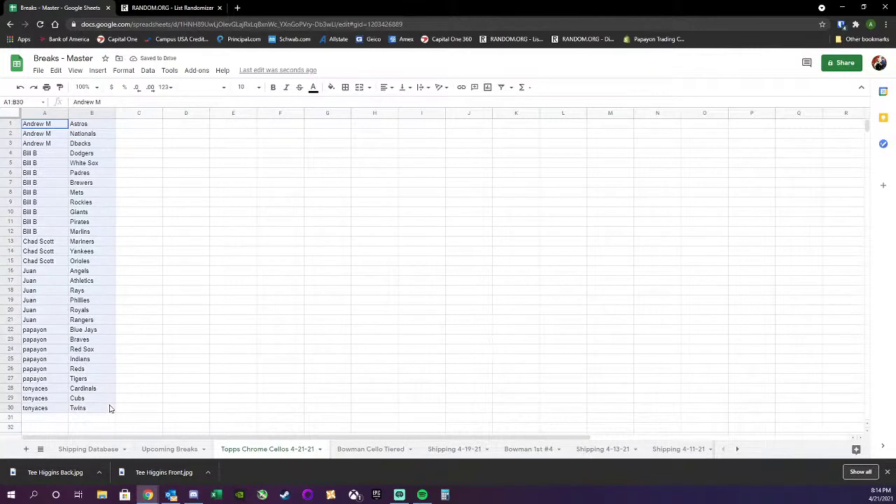
click(273, 87)
click(243, 87)
click(245, 193)
click(272, 294)
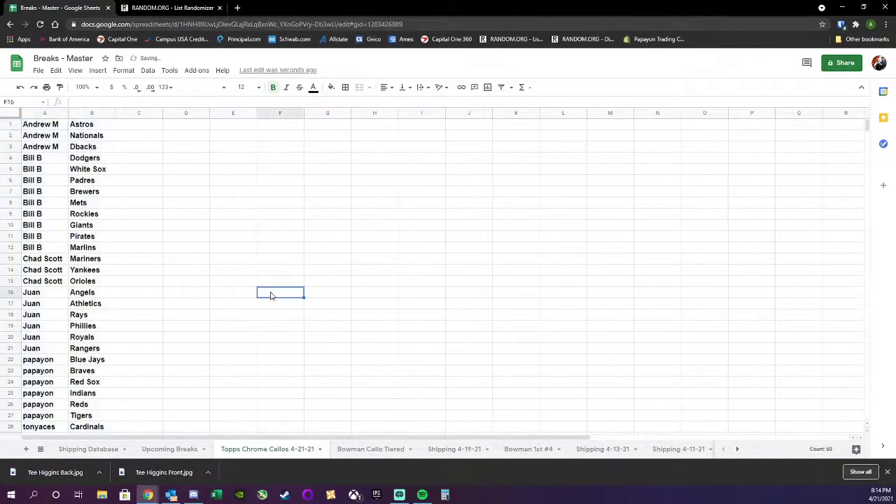
Move the lower half of the list, A16:B30, to columns C and D starting at C1.
scroll(156, 231, down, 1)
scroll(162, 232, up, 1)
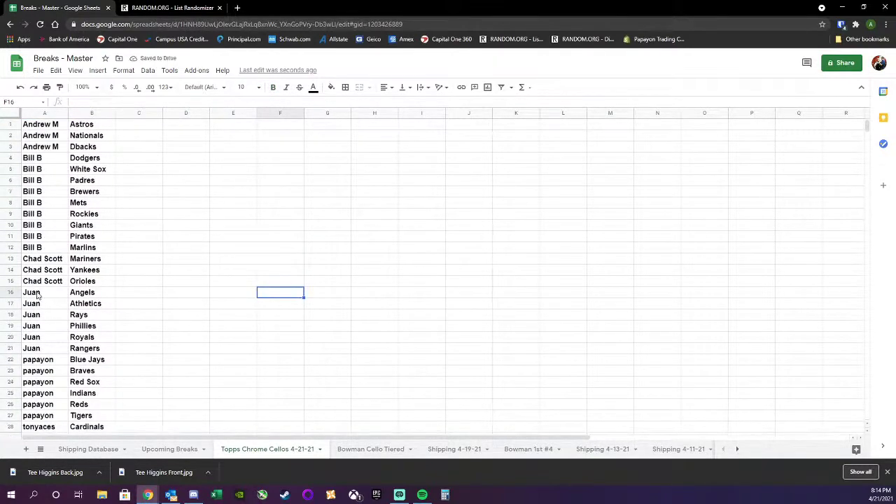
drag(37, 295, 94, 285)
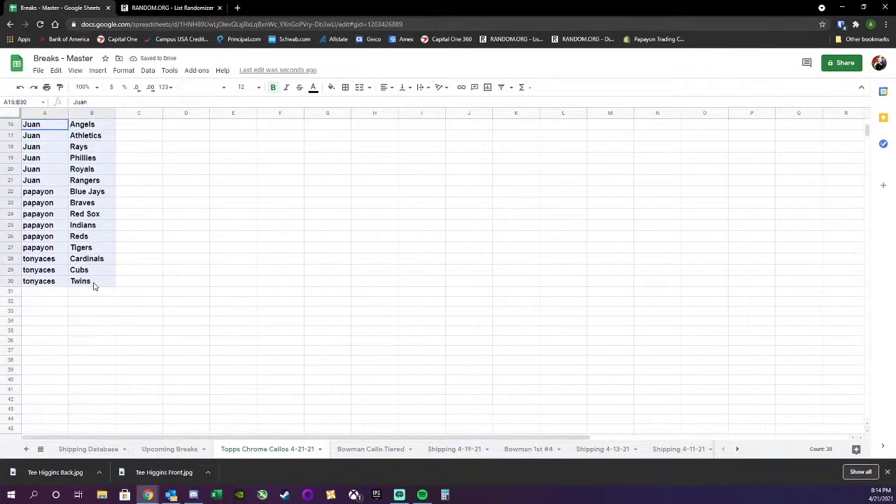
right_click(95, 285)
click(124, 122)
scroll(166, 247, up, 5)
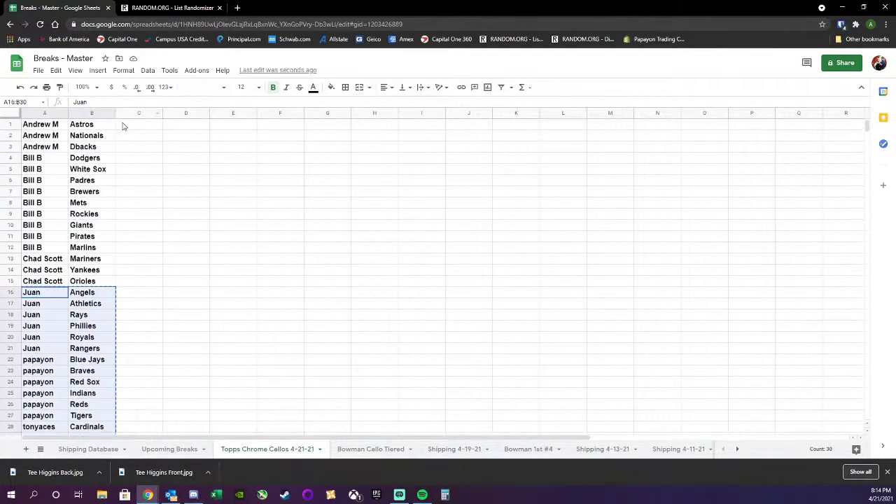
right_click(122, 126)
click(140, 152)
click(238, 222)
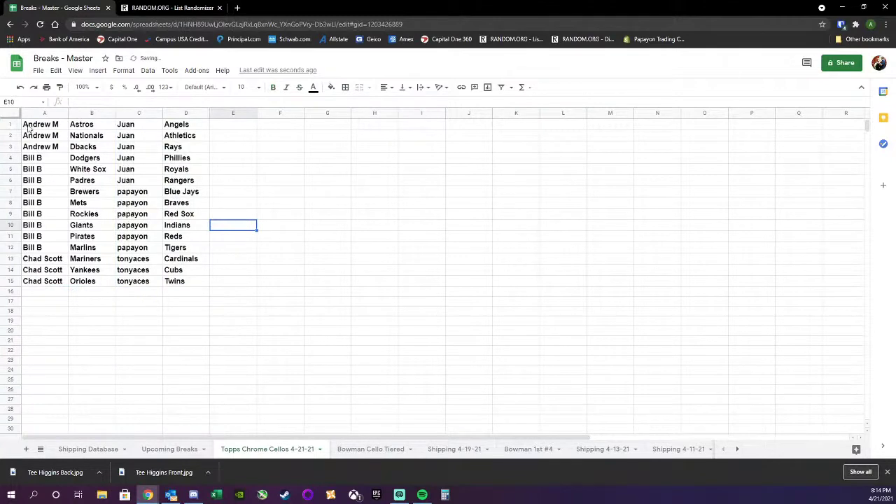
Set the font size of A1:D16 to 14 and fill the range with cyan.
drag(28, 129, 203, 293)
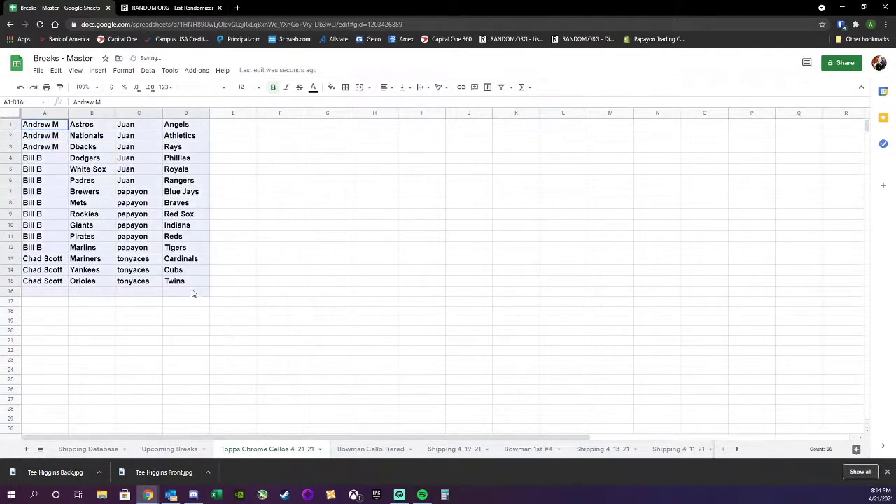
click(261, 91)
click(242, 209)
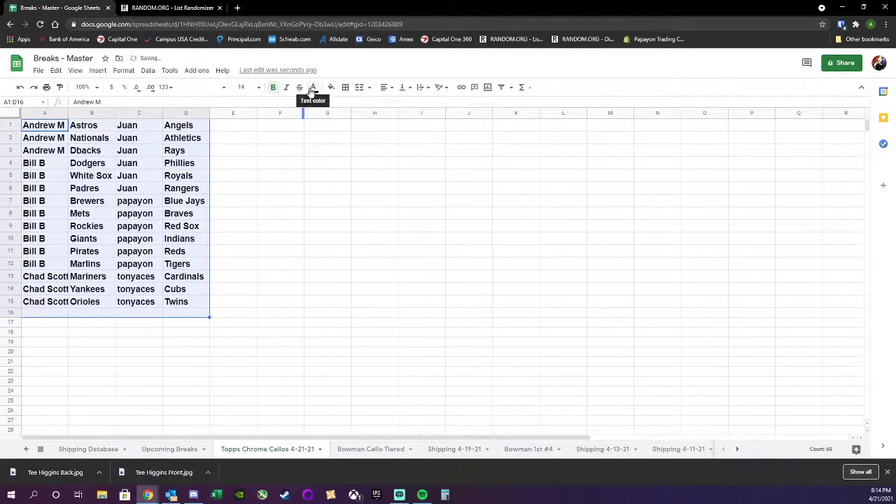
click(331, 86)
click(387, 133)
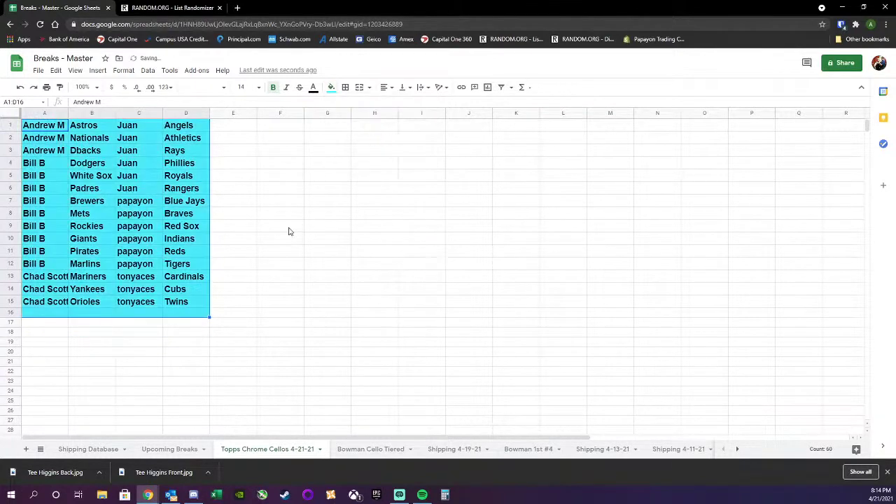
click(289, 231)
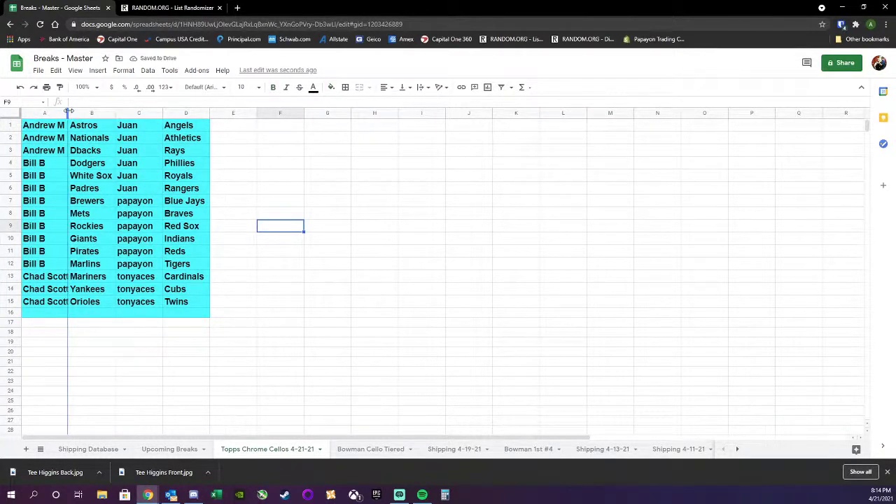
Widen columns A, B and D so the enlarged names and teams fit with some space.
drag(68, 111, 140, 112)
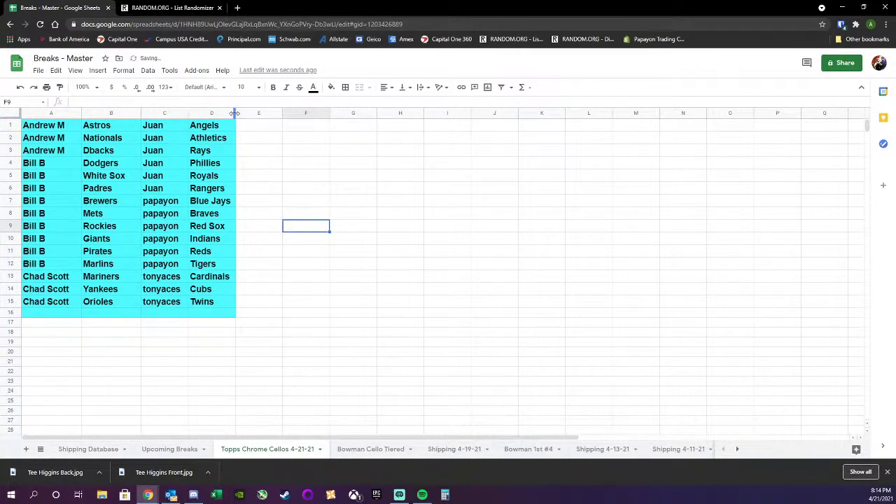
drag(235, 113, 245, 112)
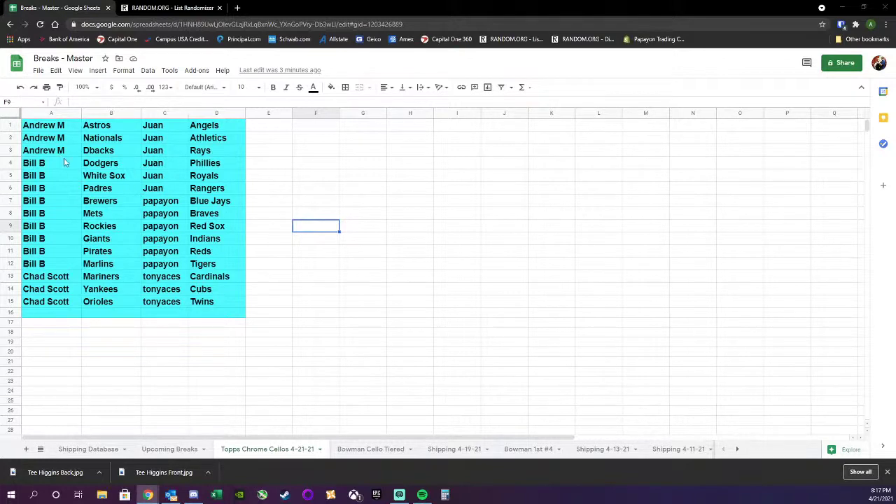
Swap the participants assigned to the Mets in A8 and the Athletics in C2.
click(66, 214)
text(J)
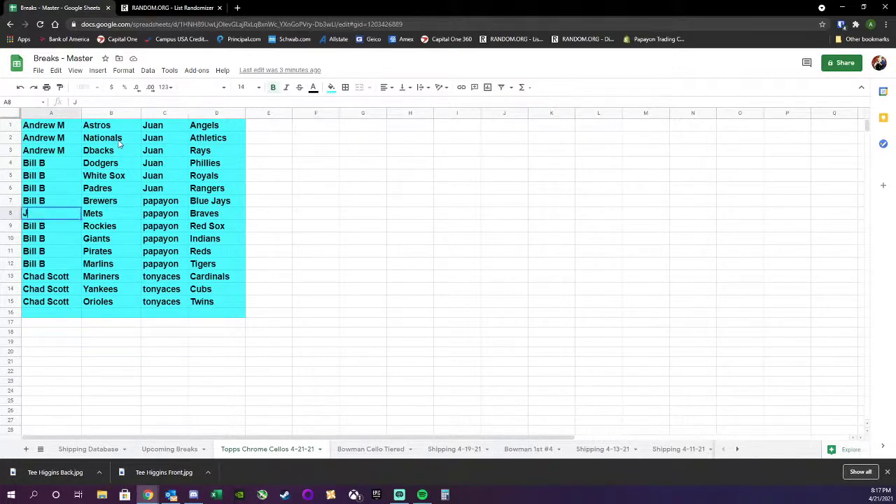
text(uan)
key(Return)
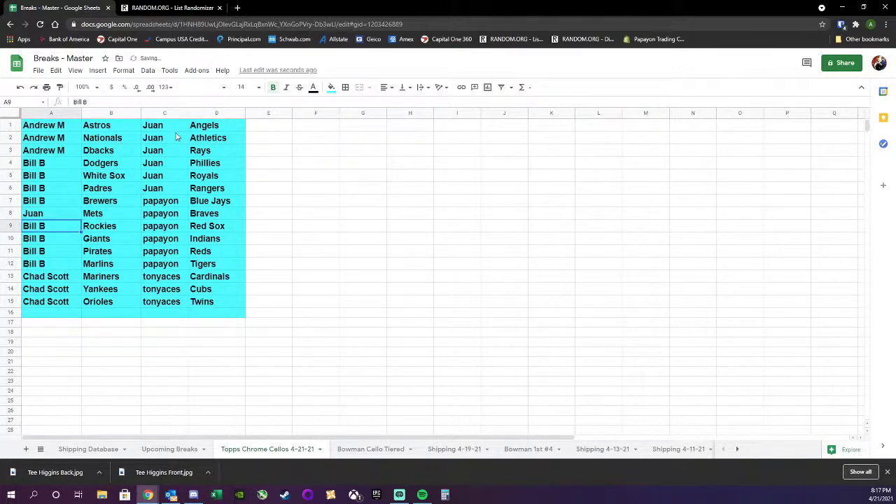
click(168, 137)
text(Bil)
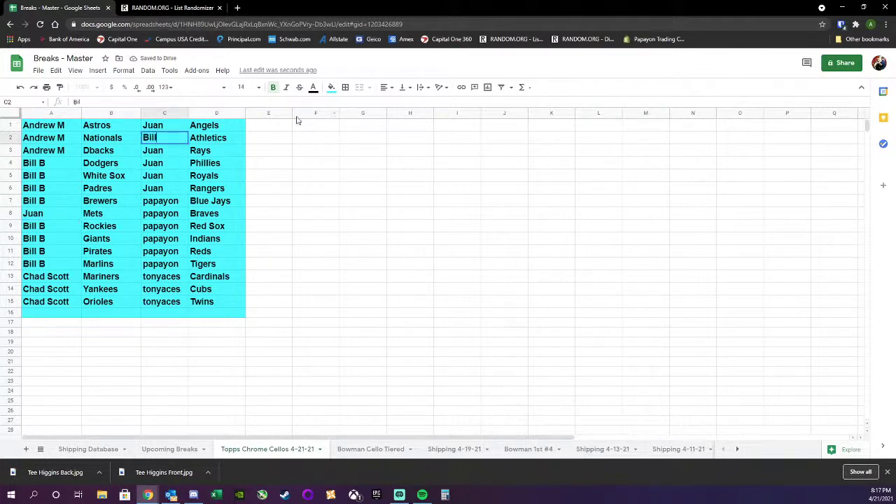
text(l B)
key(Return)
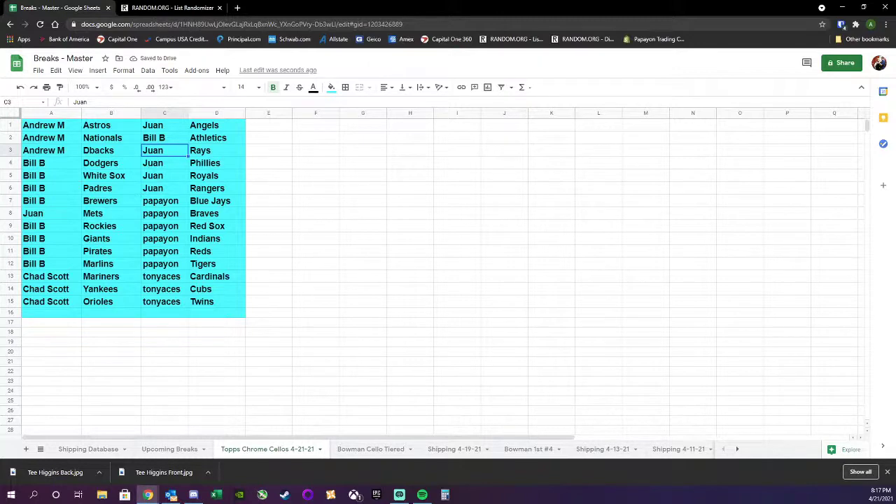
click(343, 344)
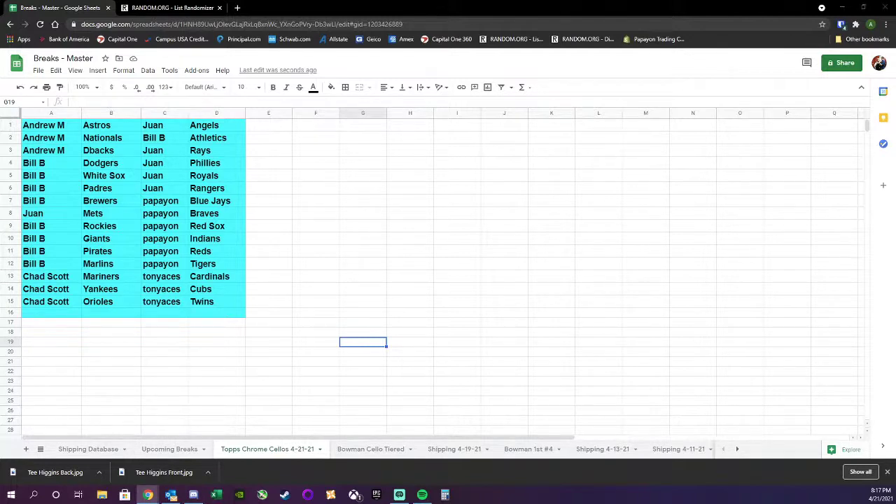
Move C1:D16 beneath the first list starting at A16, and sort the sheet by column A from A to Z.
drag(171, 129, 221, 318)
right_click(209, 317)
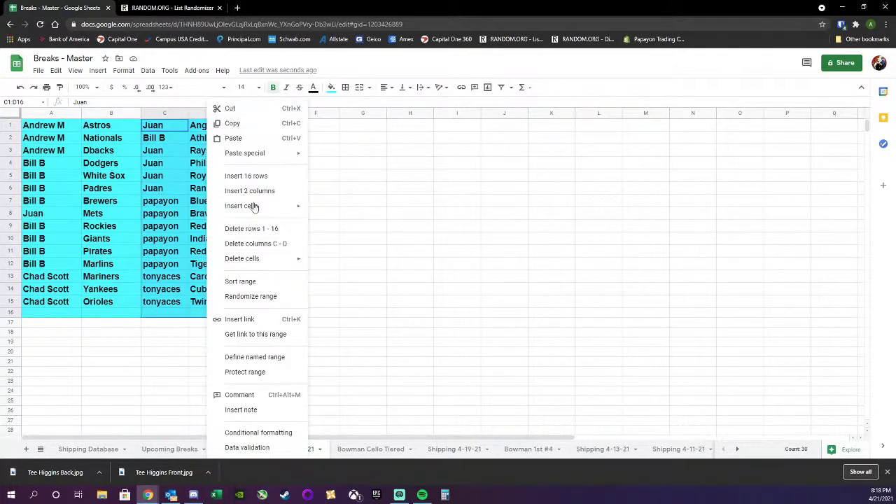
click(243, 112)
click(68, 313)
right_click(68, 313)
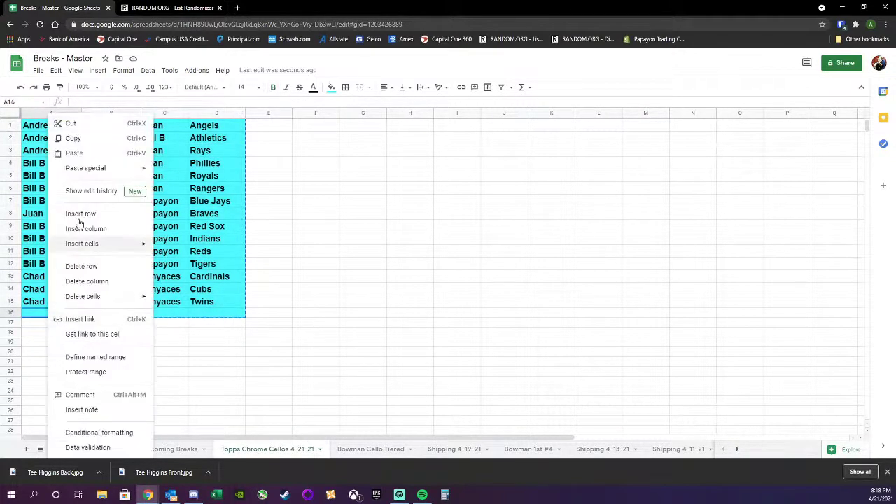
click(80, 160)
click(217, 325)
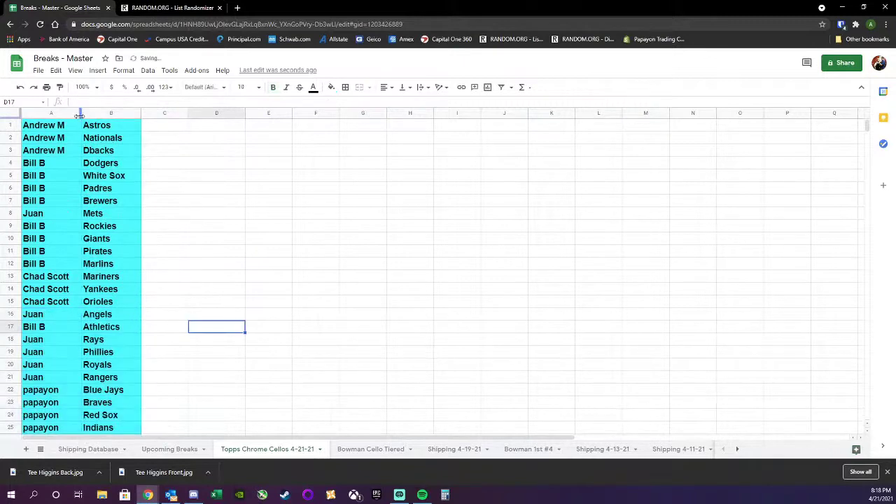
right_click(77, 114)
click(116, 312)
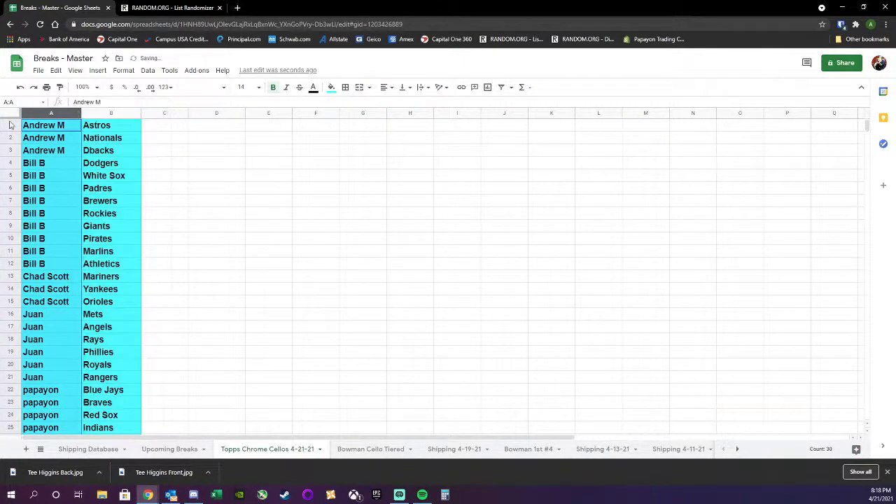
Set the font size of the whole sheet to 11.
click(11, 113)
click(244, 86)
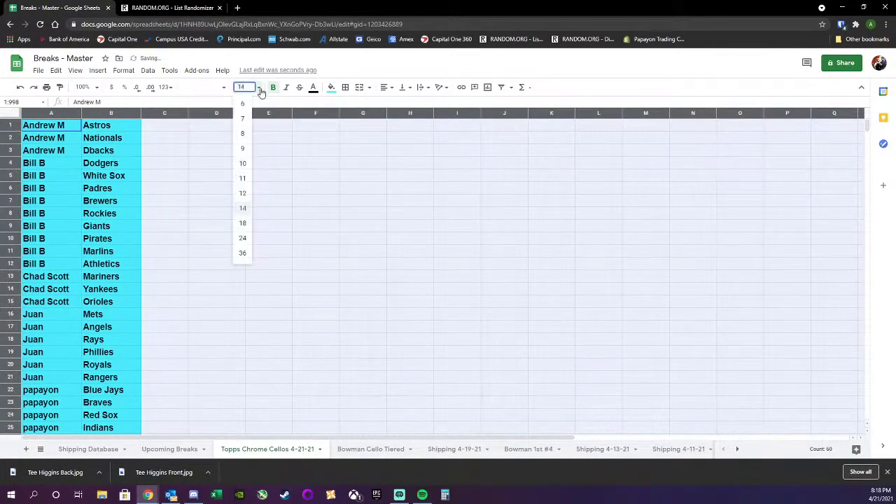
click(243, 193)
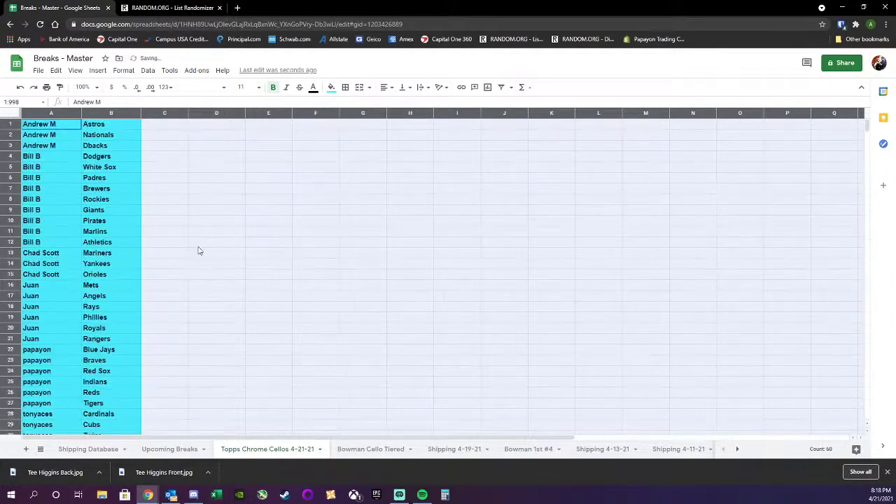
click(200, 244)
scroll(200, 244, down, 1)
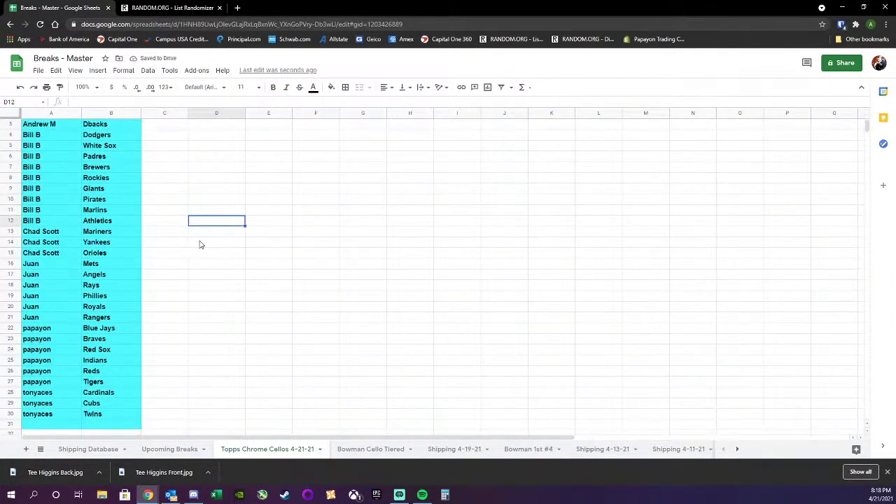
scroll(200, 243, up, 1)
click(256, 87)
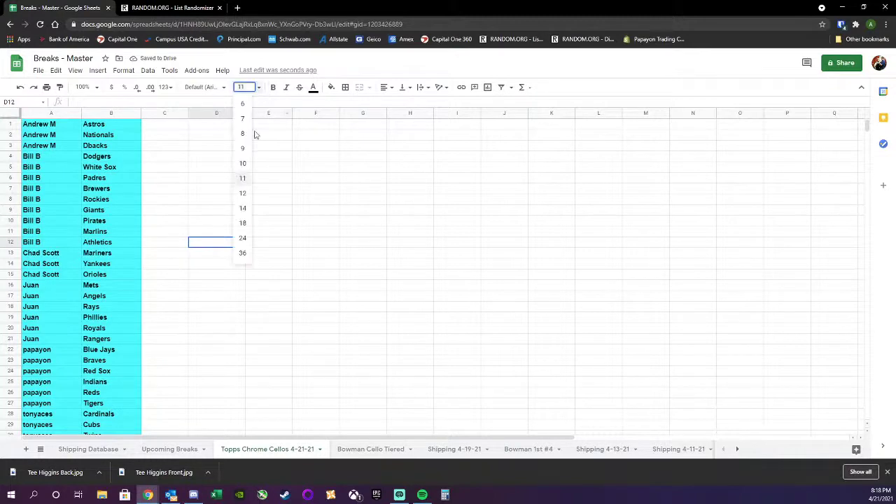
click(245, 174)
click(147, 147)
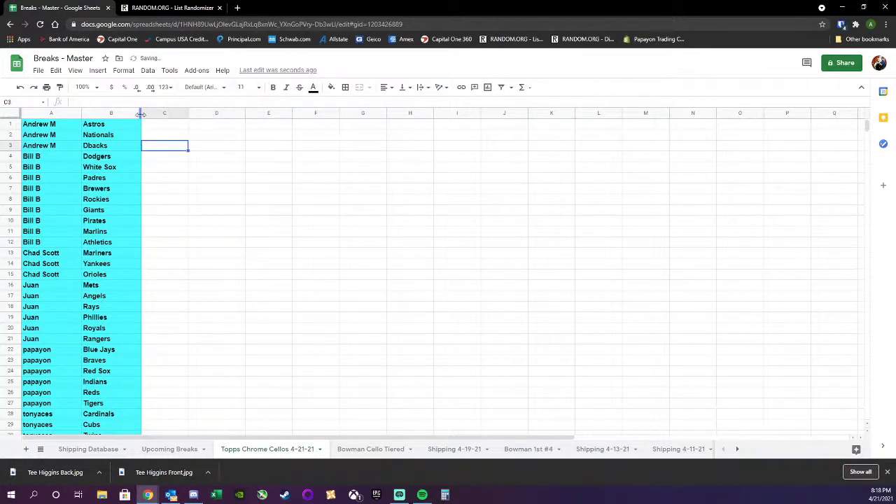
Narrow columns A and B to fit their text closely and set the whole sheet's font size to 10.
drag(141, 115, 64, 115)
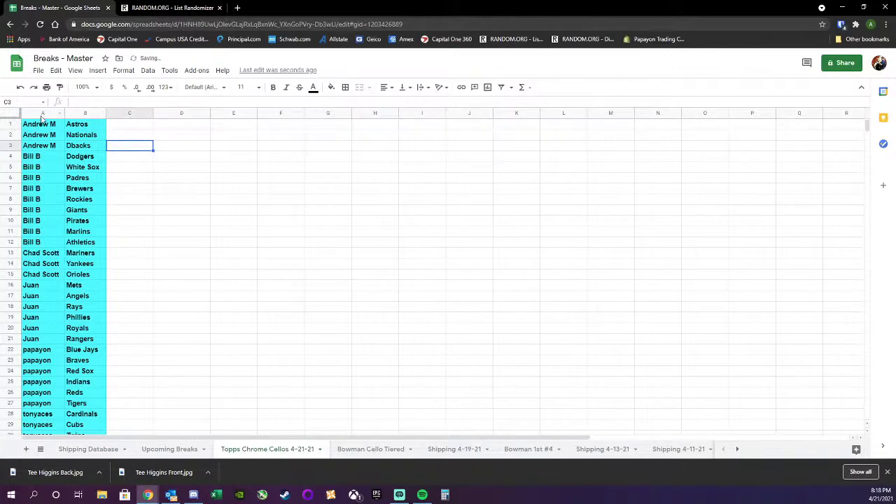
click(17, 116)
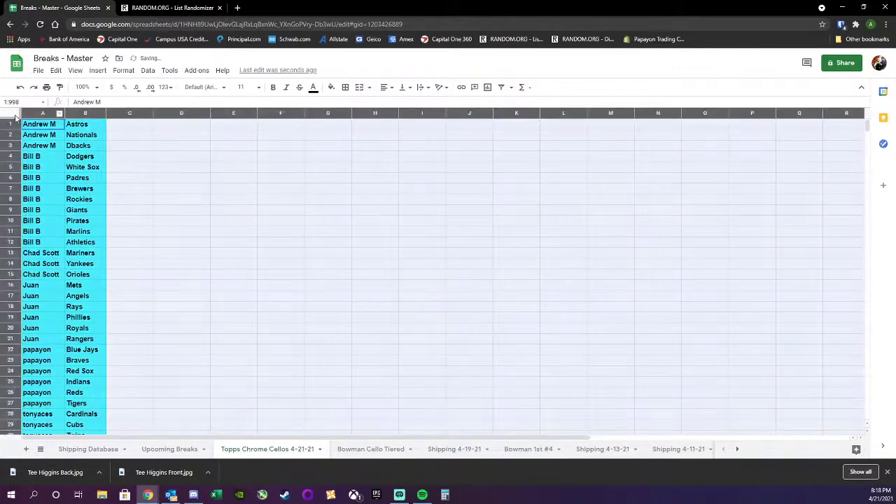
click(241, 86)
click(245, 164)
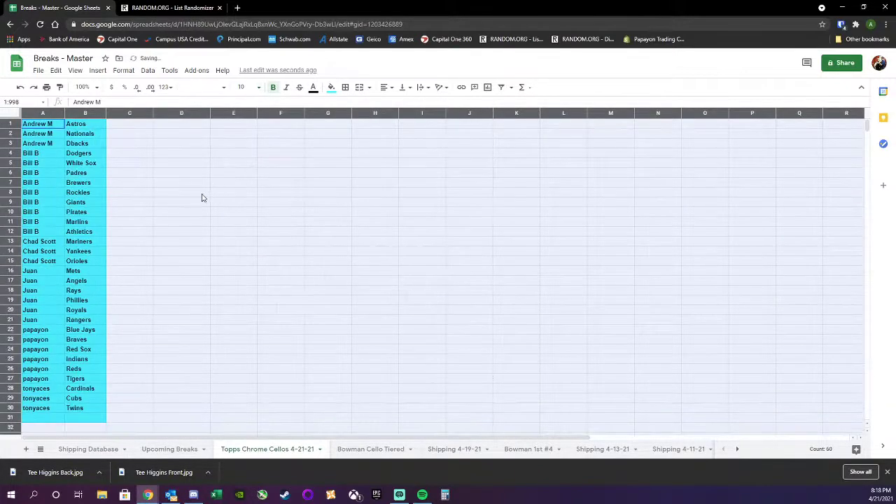
click(202, 193)
drag(105, 117, 59, 113)
click(207, 214)
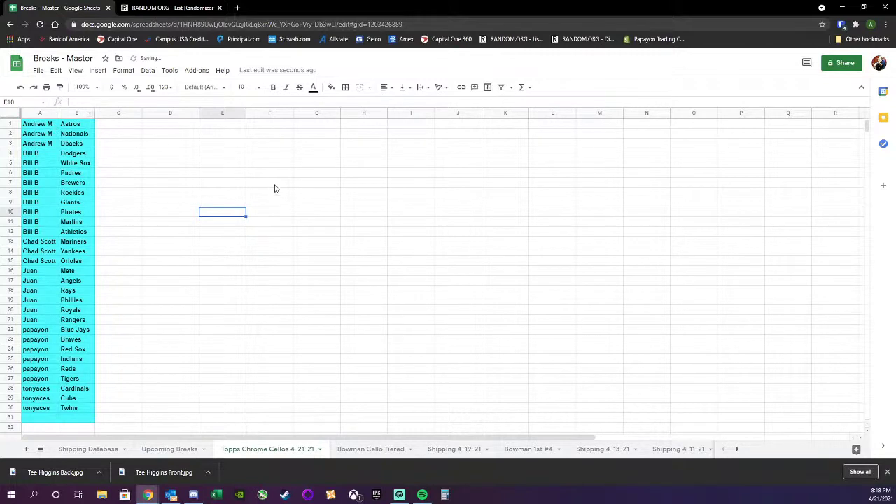
Capture a region screenshot of the participant and team list in A1:B30 and choose to save it with the Save as dialog.
key(Print)
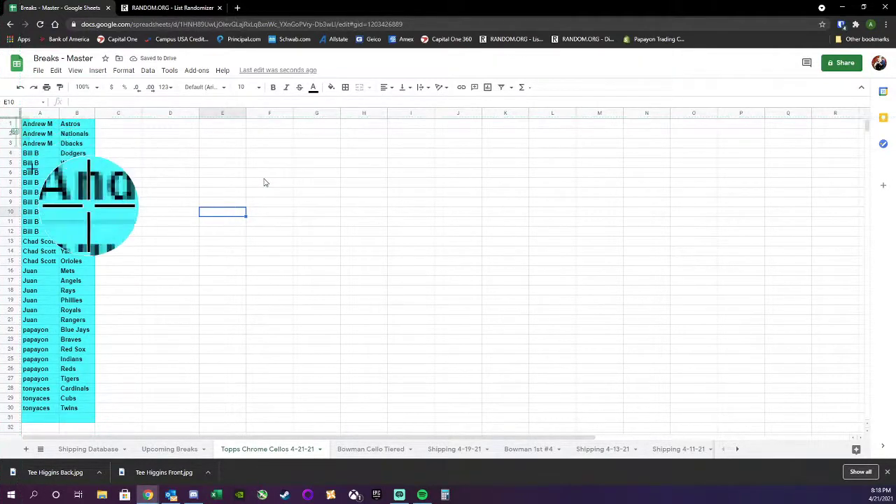
drag(21, 116, 94, 410)
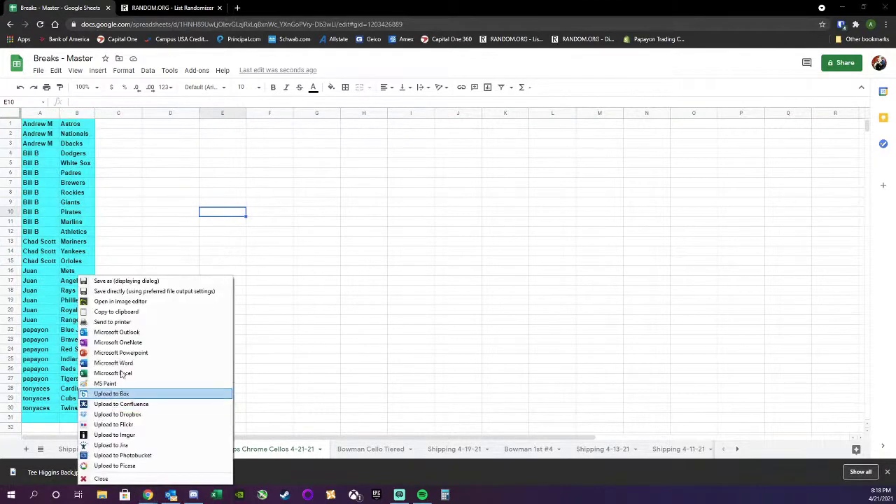
click(117, 283)
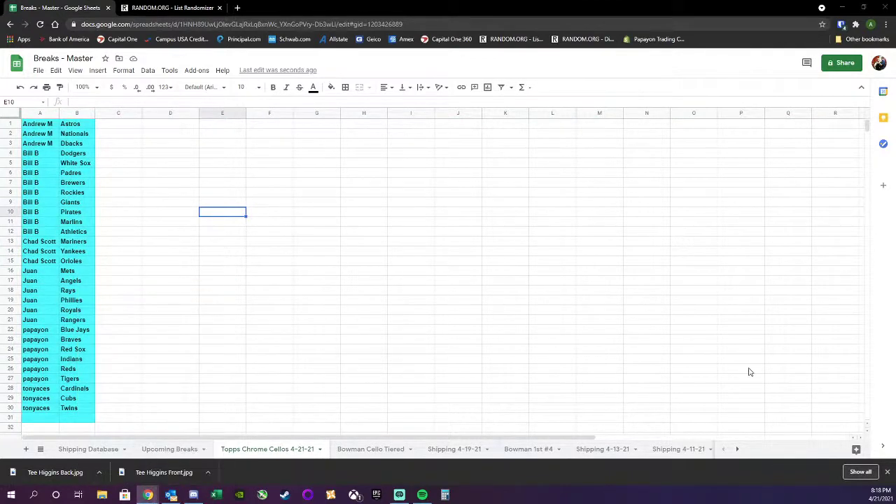